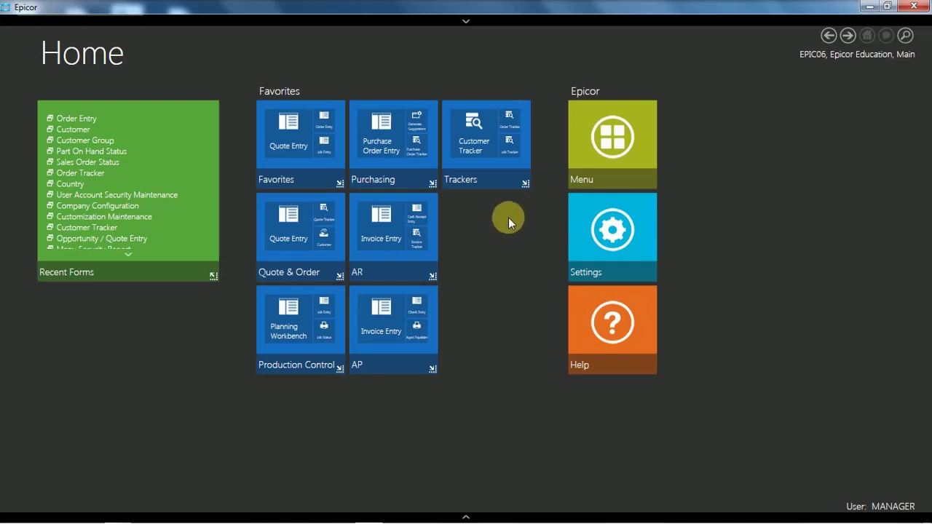
Expand Executive Analysis in the menu tree and list its Trackers folder
left_click(614, 143)
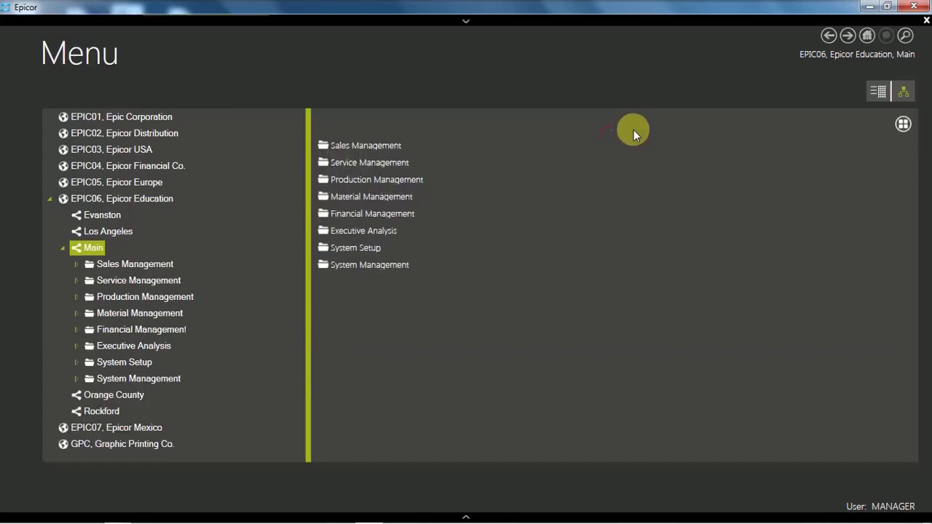
left_click(126, 349)
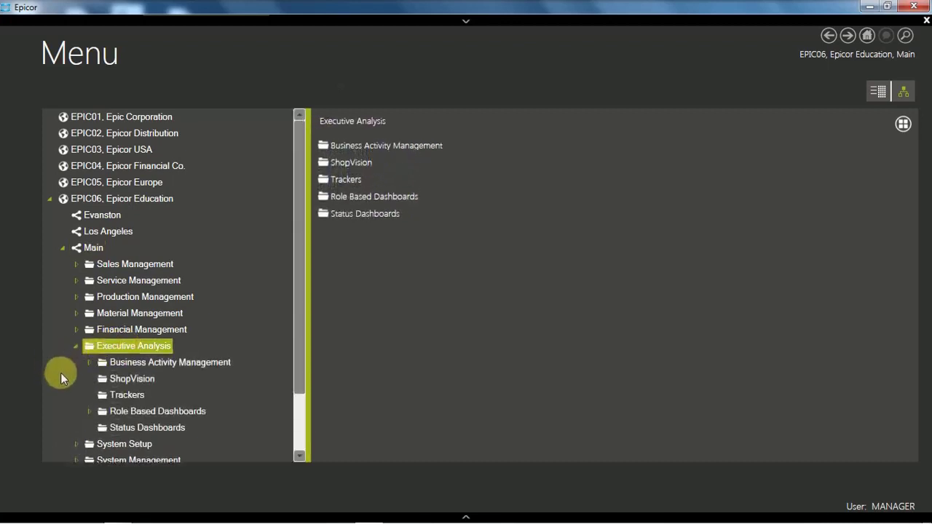
left_click_drag(297, 364, 301, 436)
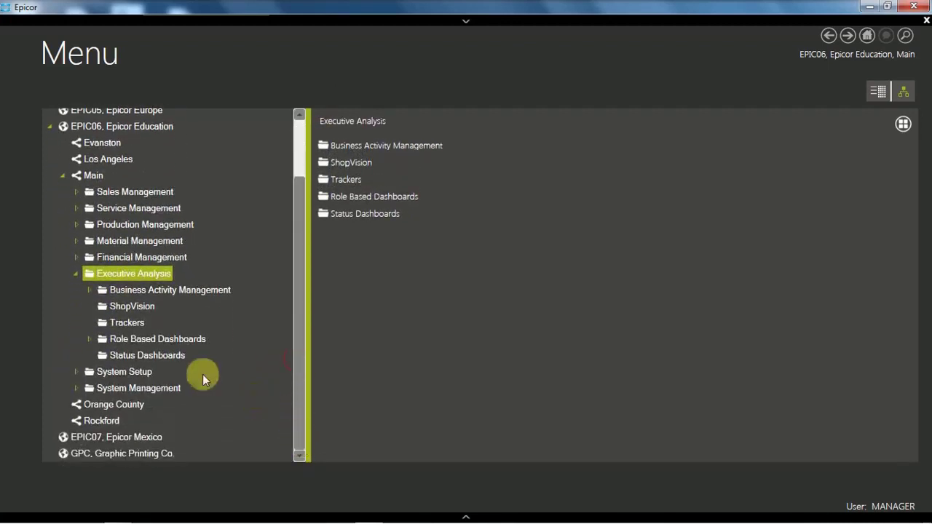
left_click(123, 328)
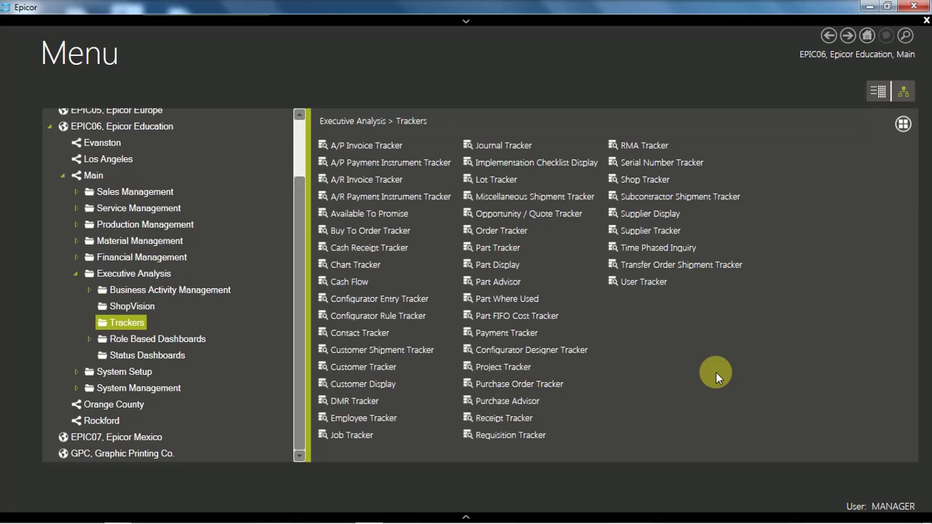
Launch the Customer Tracker and load customer ADDISON (Addison, INC)
left_click(359, 370)
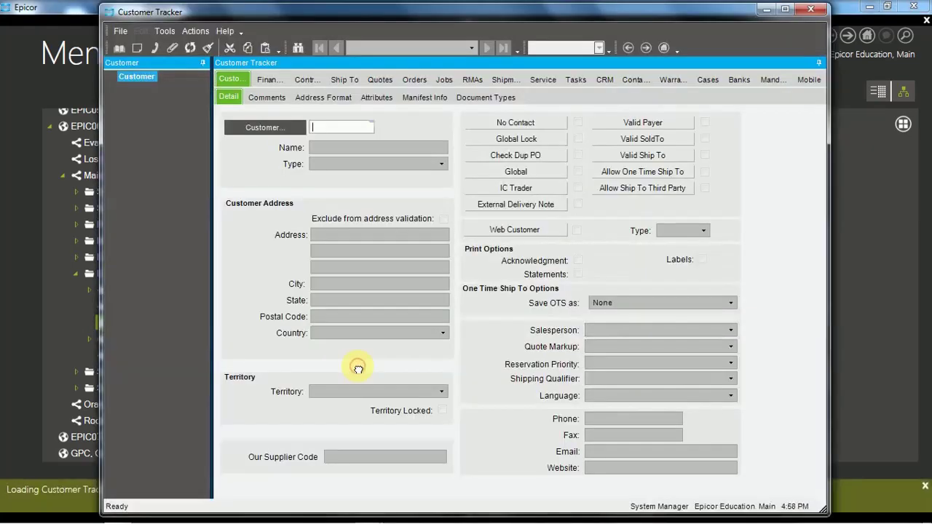
left_click(327, 128)
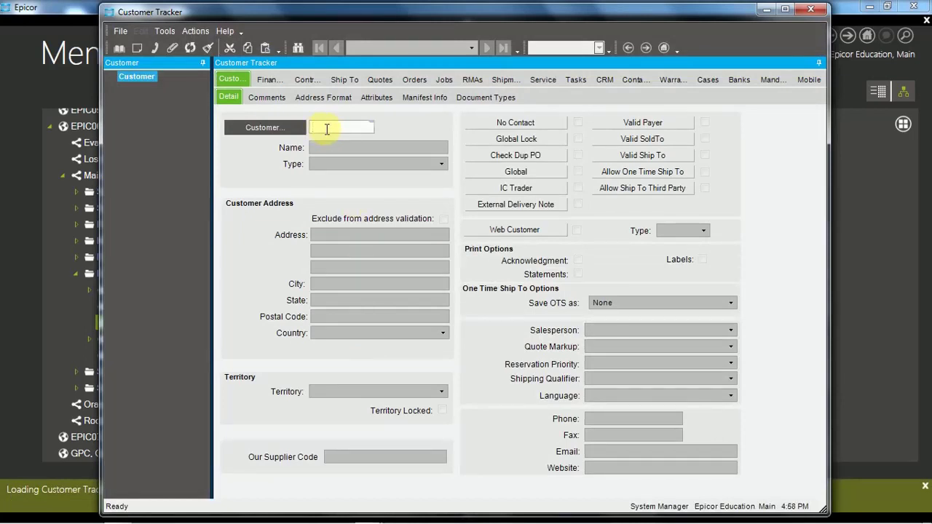
type("ADDISON")
key("Tab")
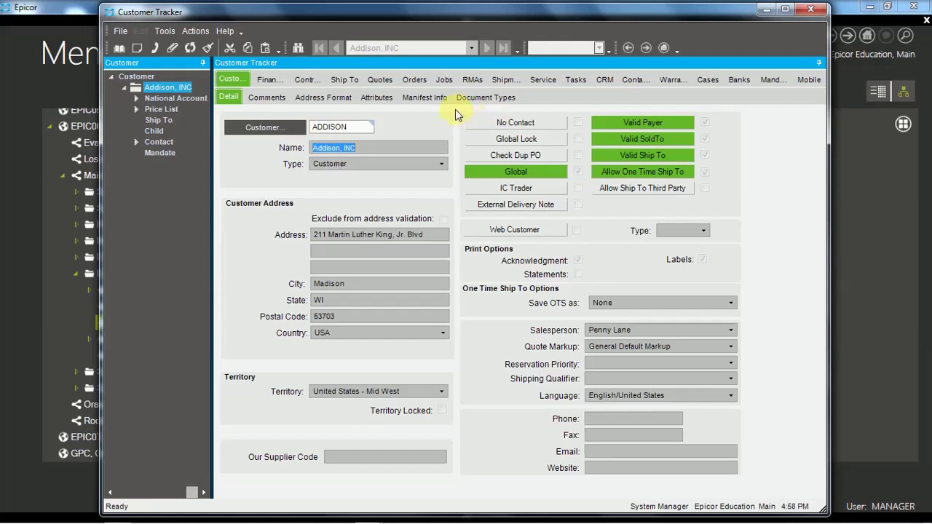
List all of Addison's invoices and run Invoice Aging, showing 6,996.75 over 120 days
left_click(268, 81)
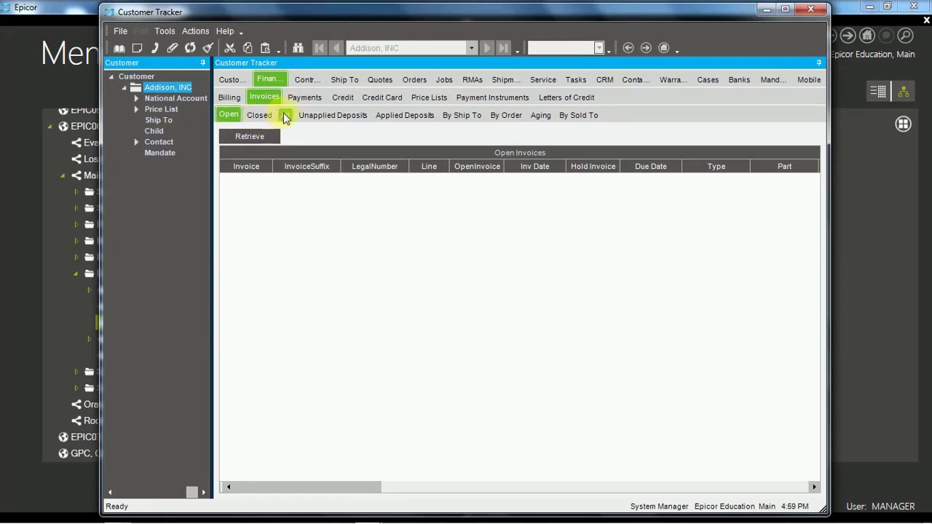
left_click(285, 116)
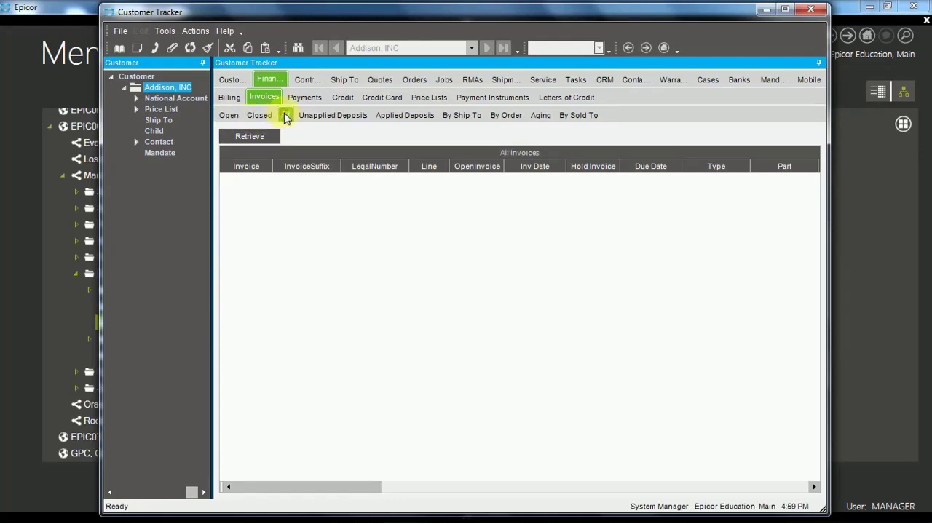
left_click(540, 115)
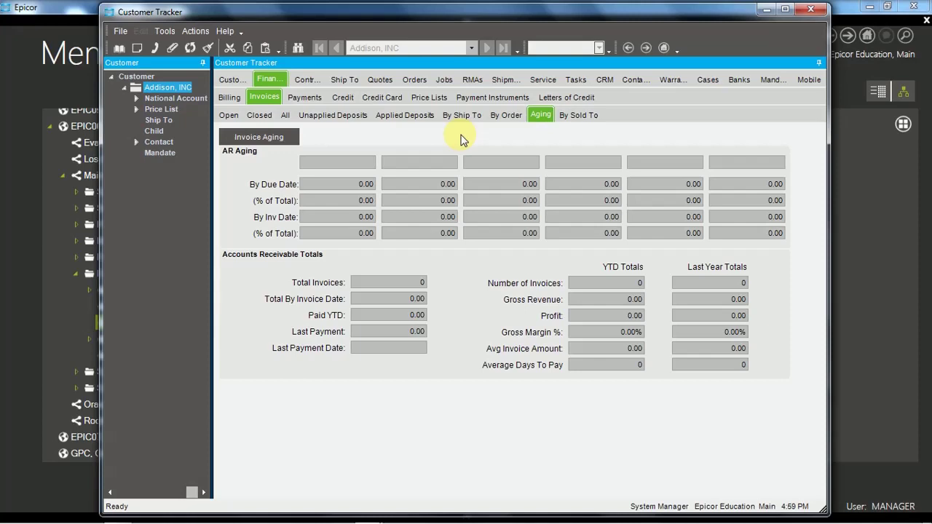
left_click(260, 138)
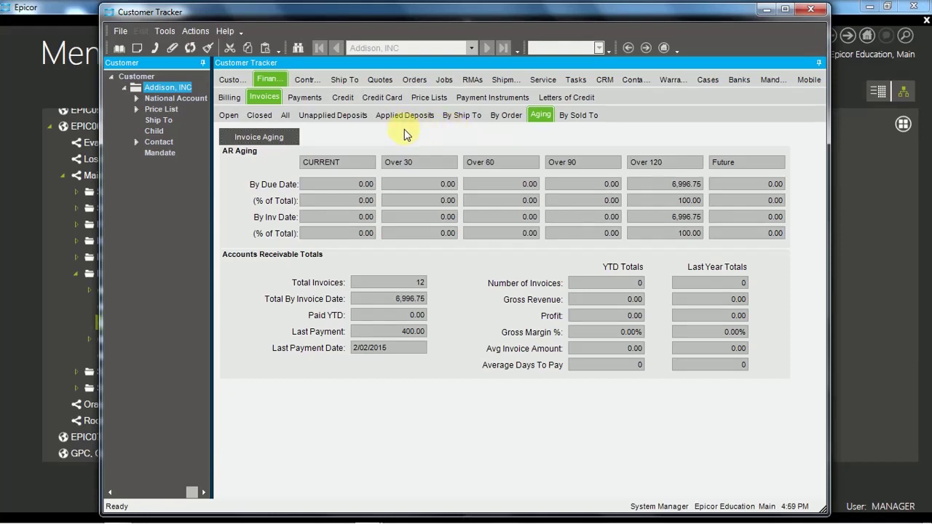
Step through Addison's Credit, Price Lists, Quotes, Orders, Jobs, RMAs, Shipments and CRM views
left_click(339, 98)
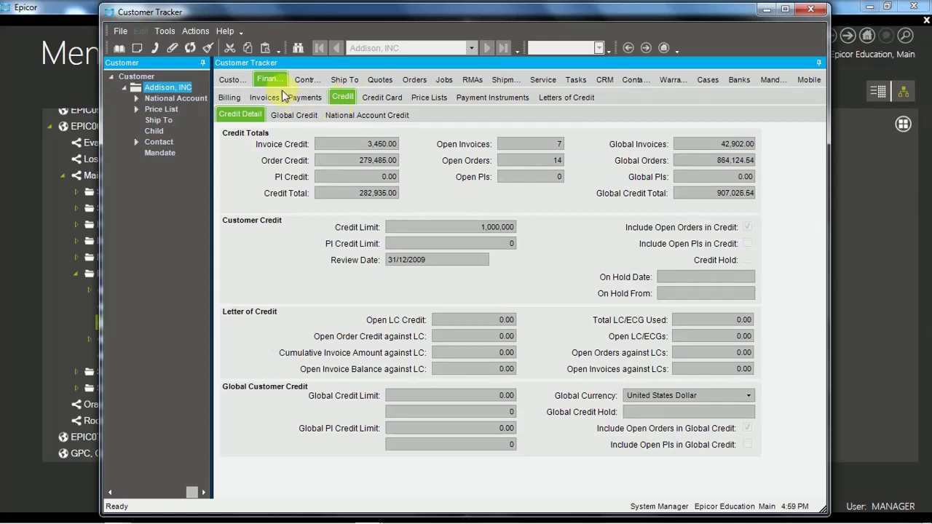
left_click(430, 98)
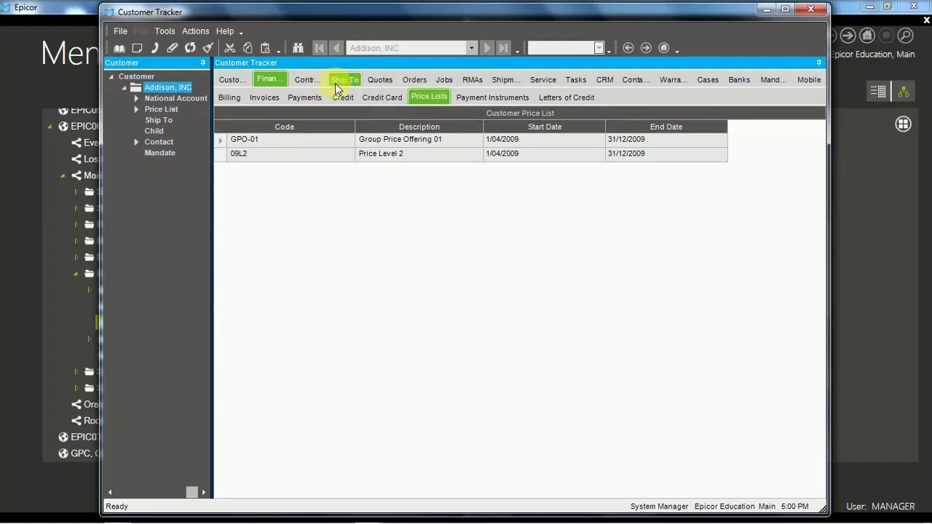
left_click(380, 80)
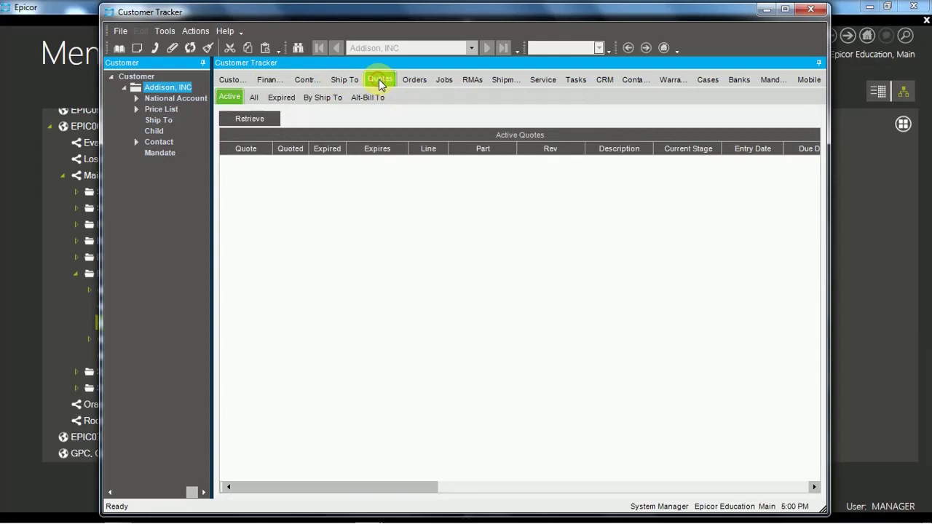
left_click(414, 79)
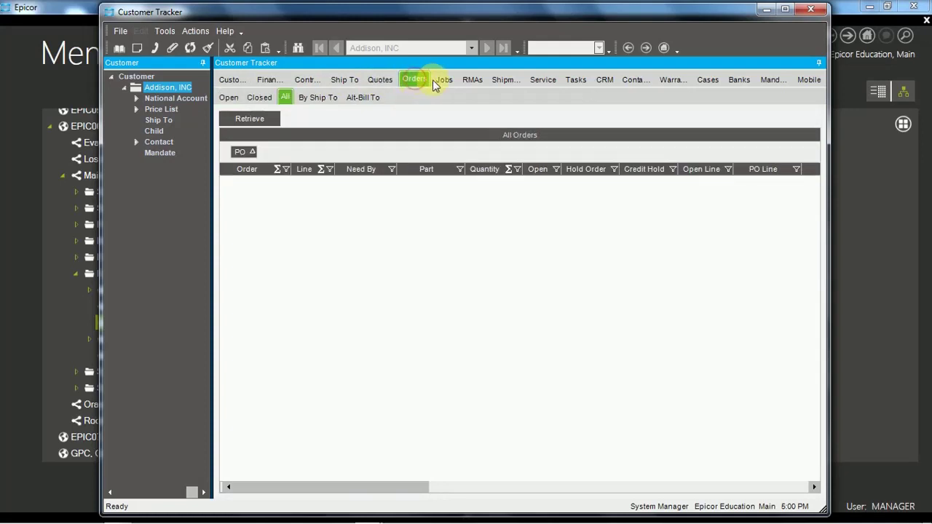
left_click(446, 80)
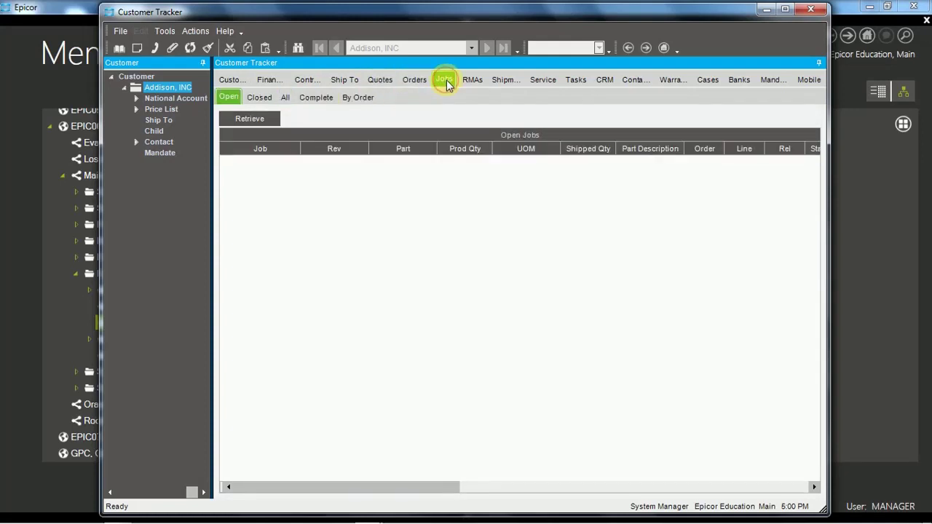
left_click(471, 79)
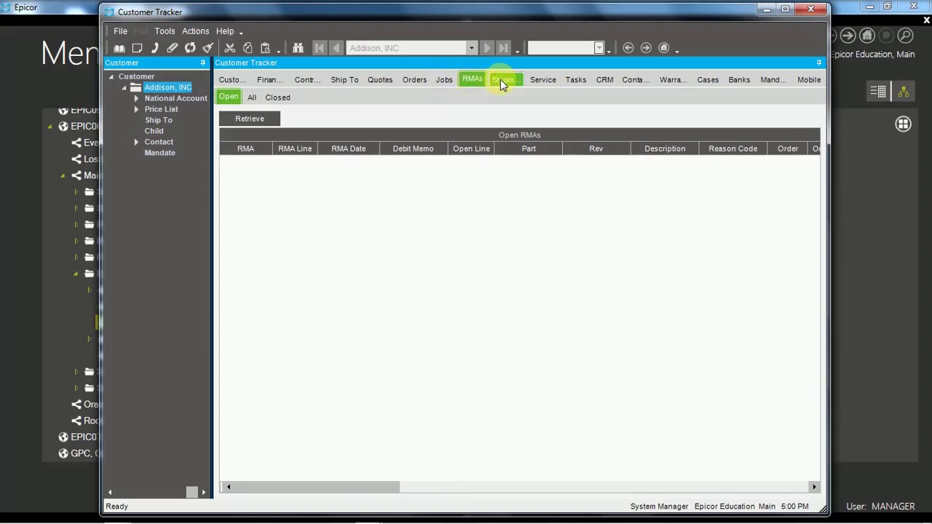
left_click(501, 79)
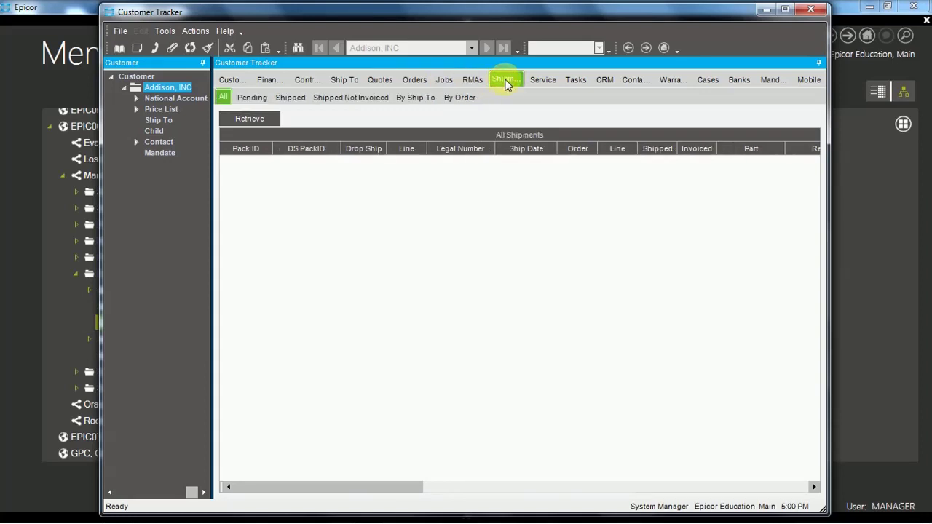
left_click(605, 80)
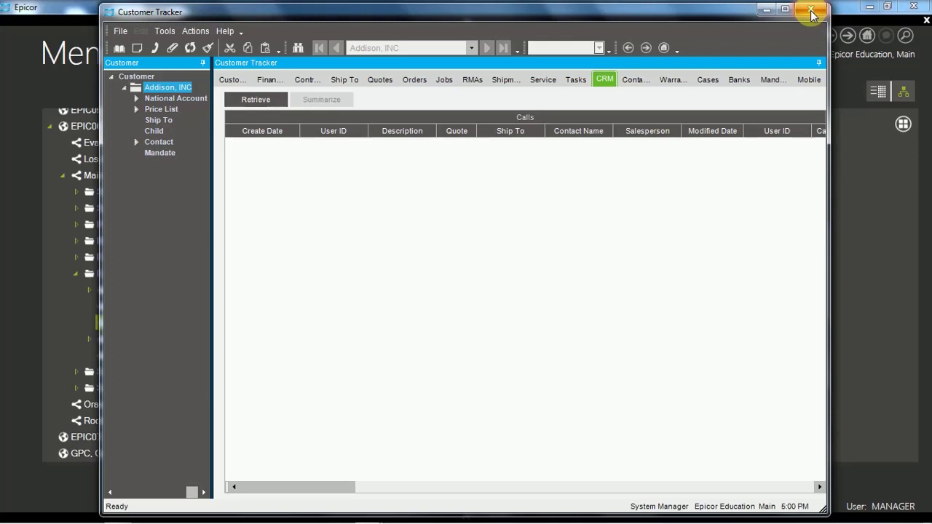
Close the Customer Tracker and load orders 5369–5374 into the Sales Order Tracker
left_click(811, 12)
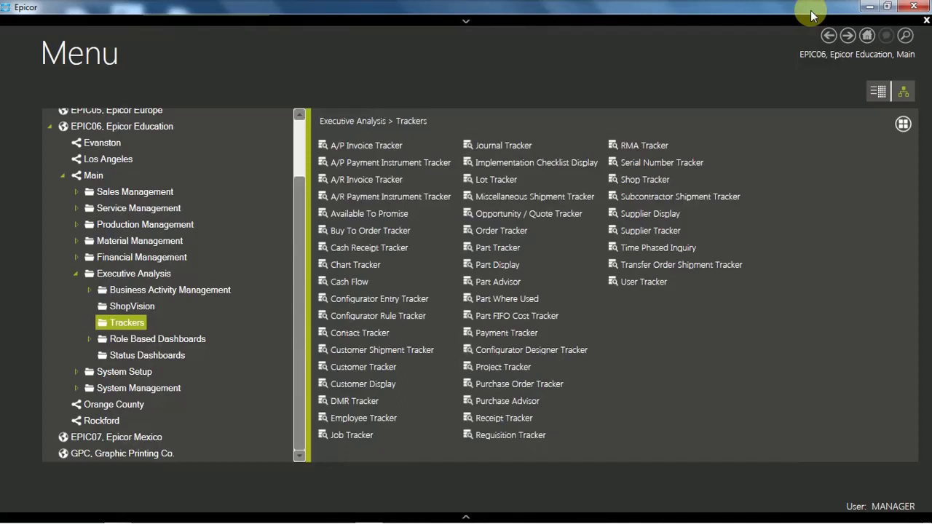
left_click(496, 233)
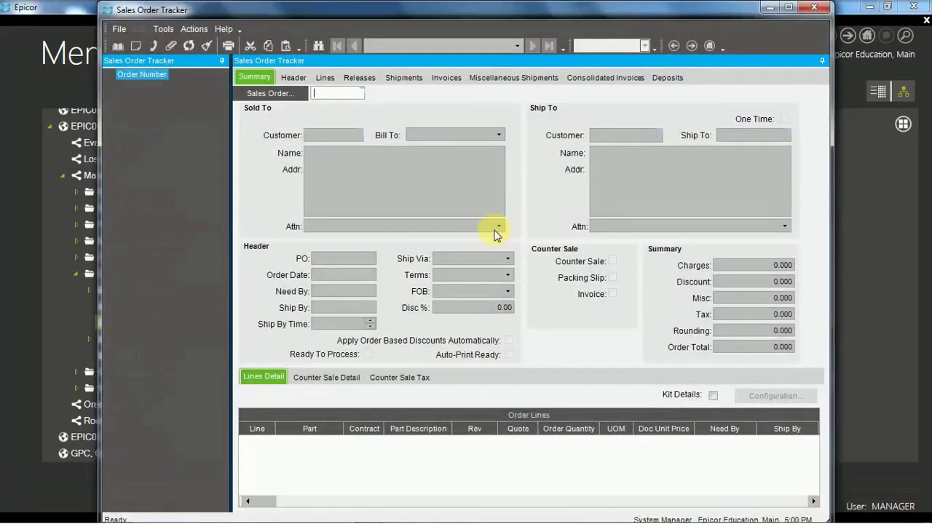
left_click(270, 94)
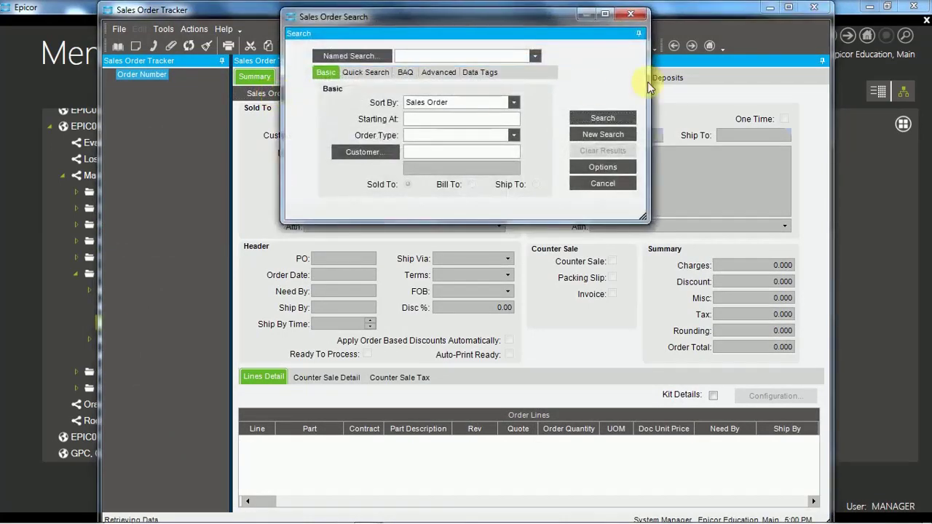
left_click(608, 118)
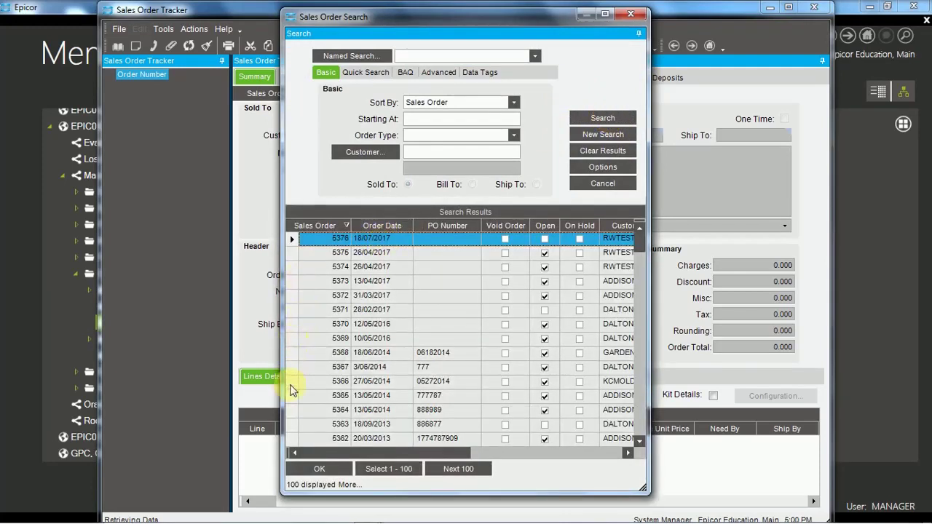
left_click_drag(290, 268, 291, 336)
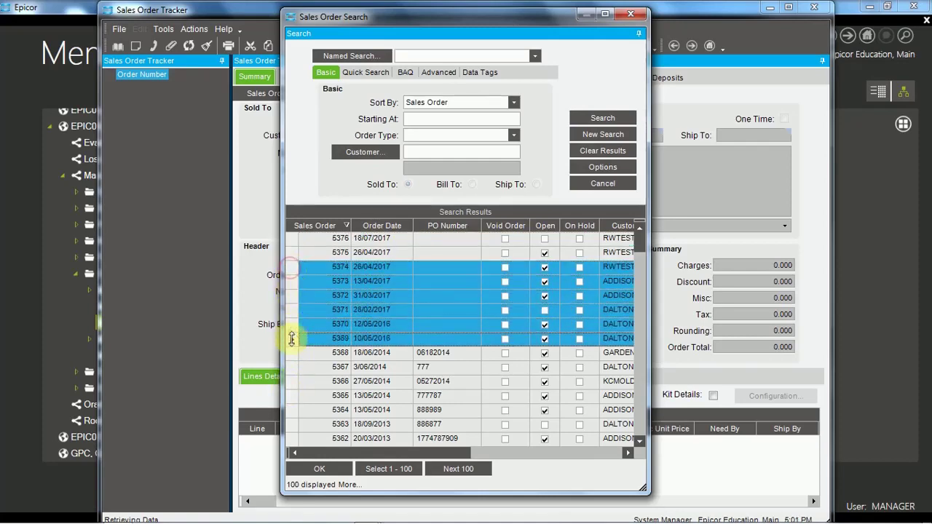
left_click(318, 470)
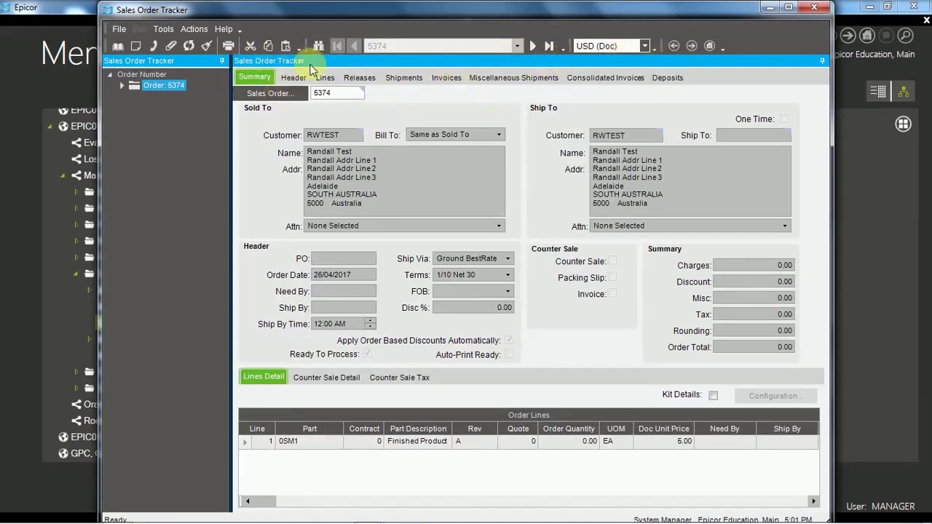
left_click(517, 46)
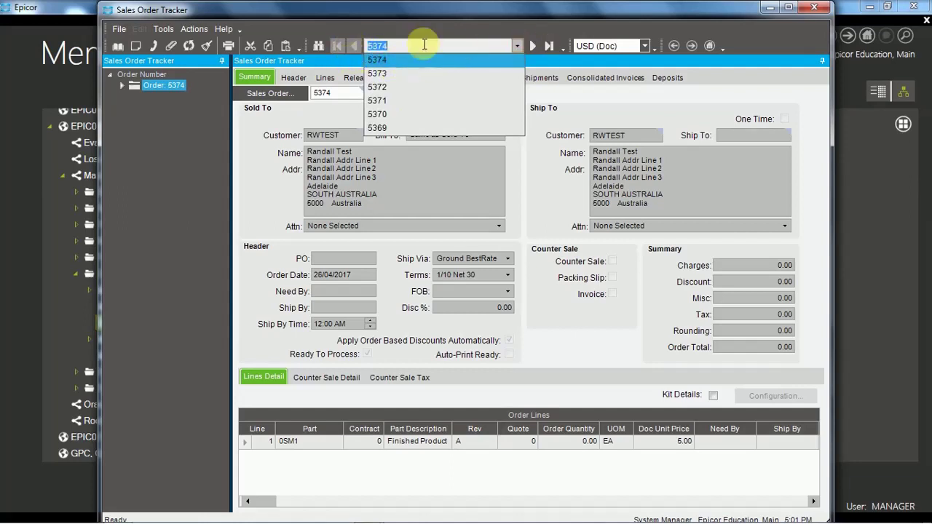
left_click(493, 28)
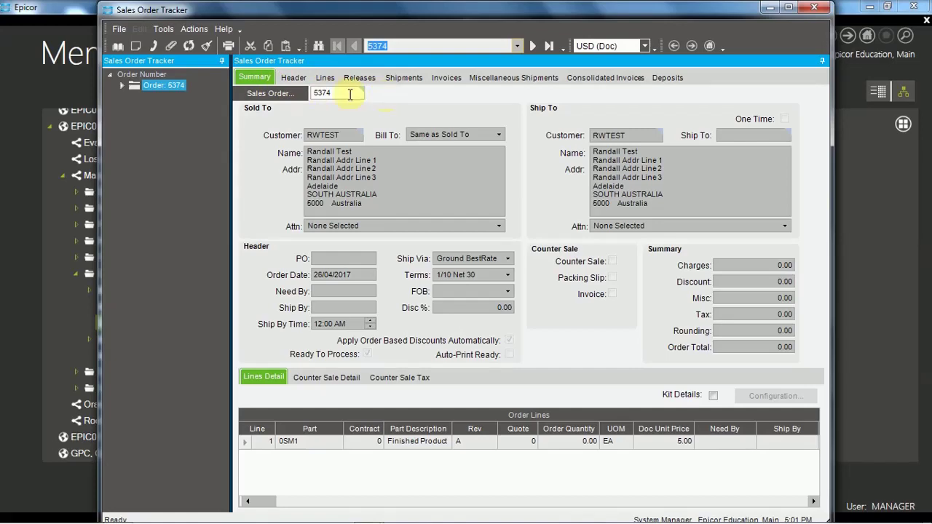
Step through order 5374's Header, Lines, Releases and Shipments, then retrieve its invoices
left_click(292, 77)
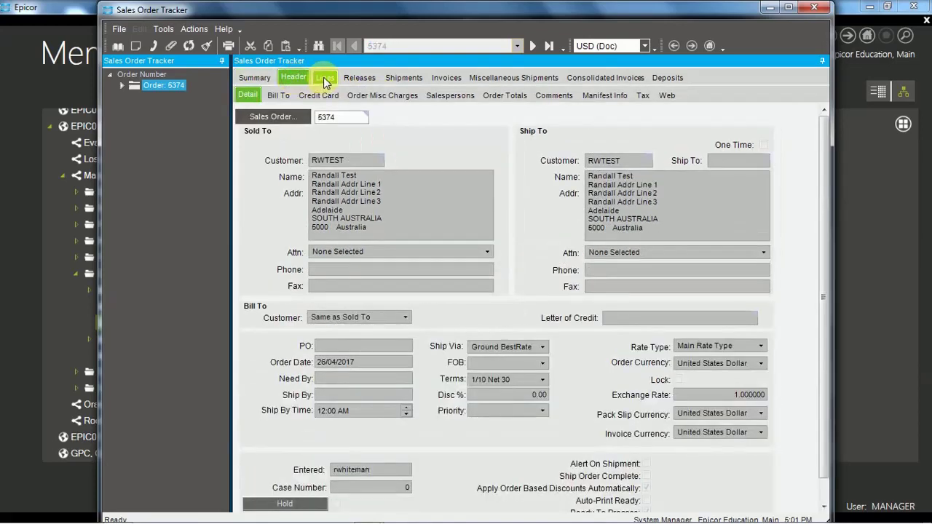
left_click(325, 77)
left_click(361, 77)
left_click(399, 80)
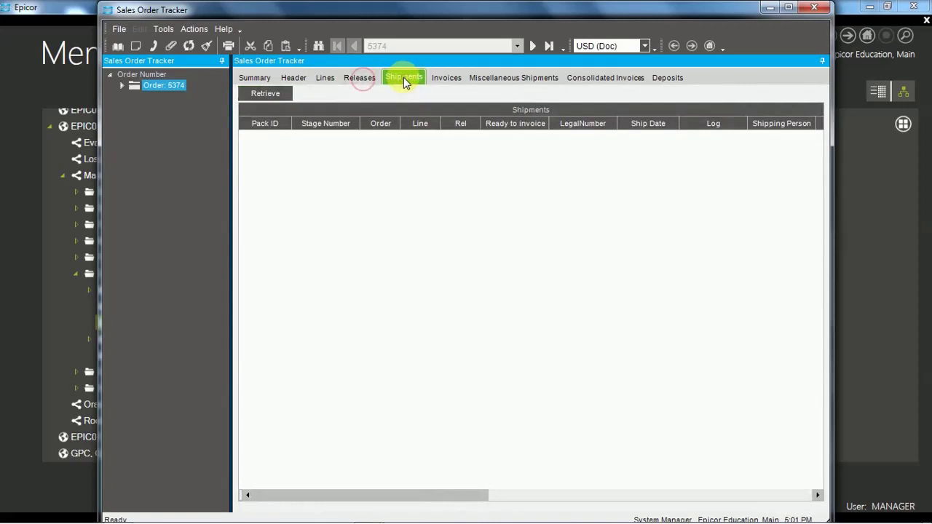
left_click(445, 79)
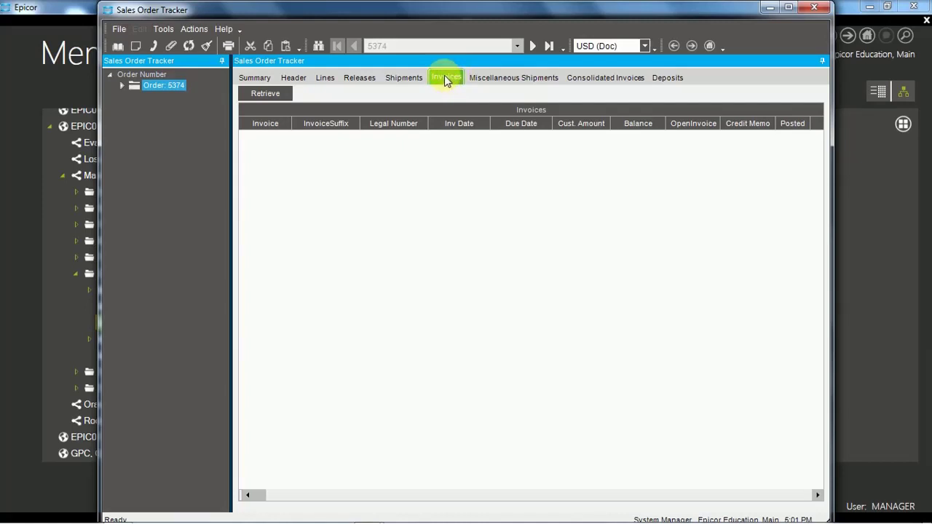
left_click(275, 92)
Close the Sales Order Tracker and show the Executive Analysis Status Dashboards folder
left_click(815, 10)
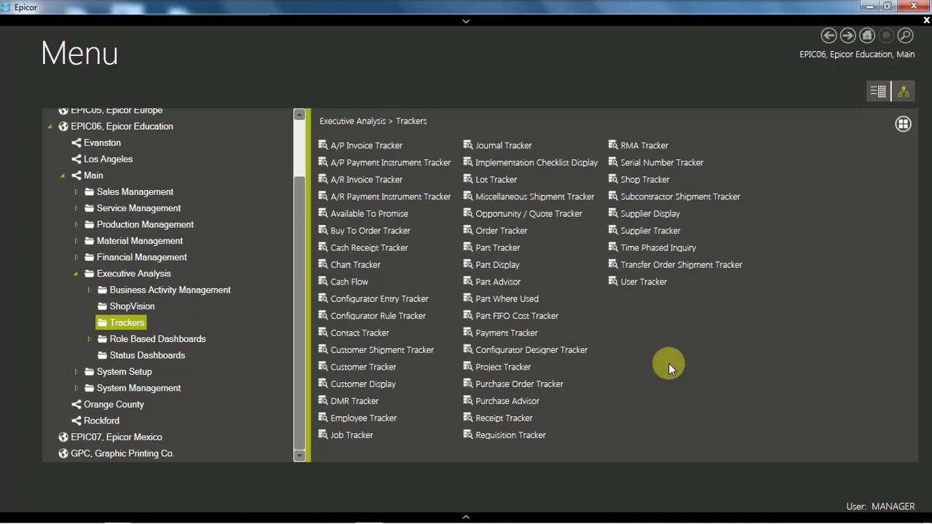
left_click(134, 358)
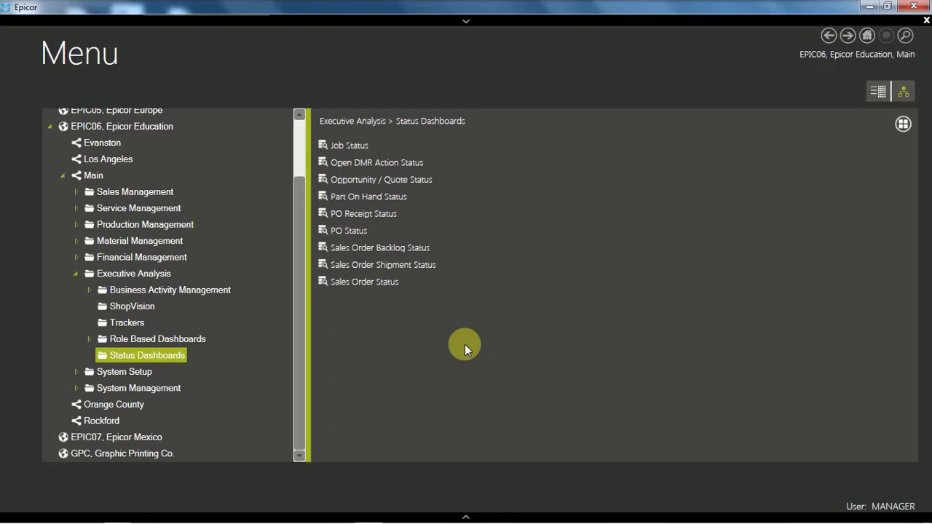
left_click(357, 285)
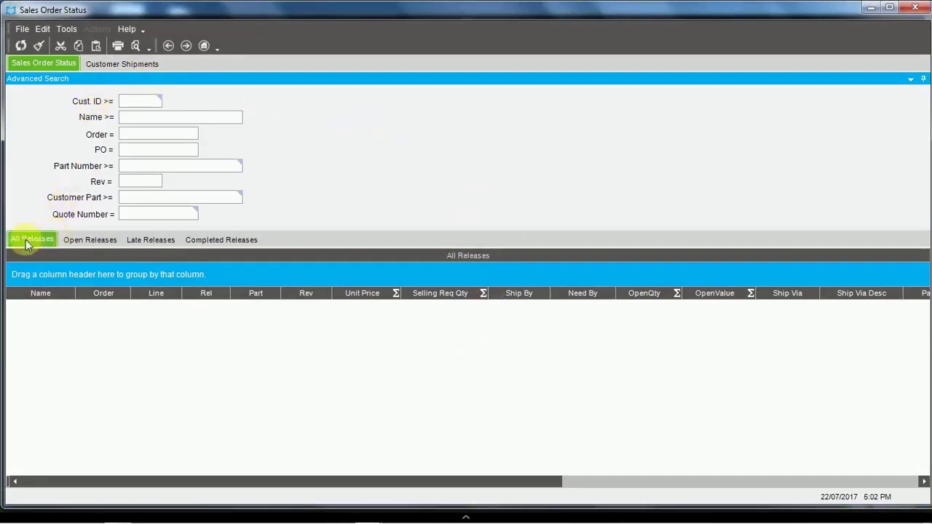
left_click(92, 241)
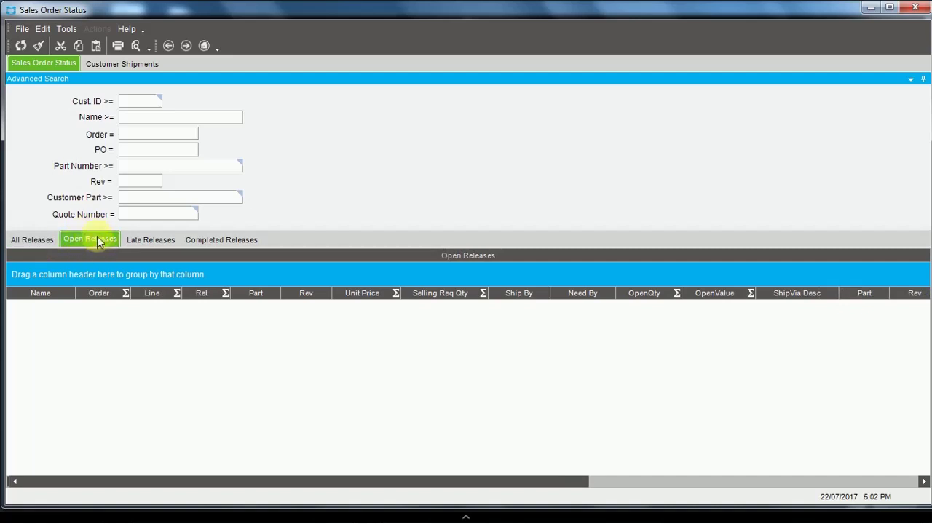
left_click(120, 65)
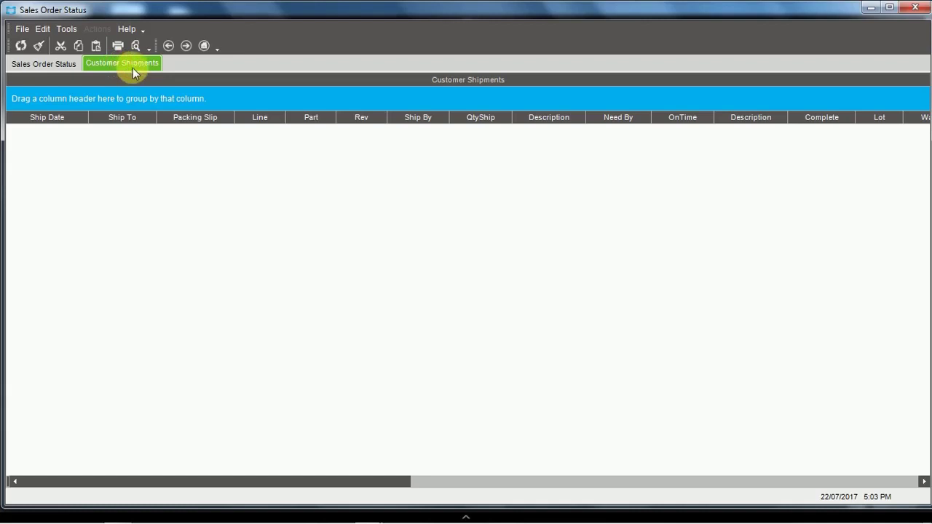
left_click(21, 46)
left_click(915, 8)
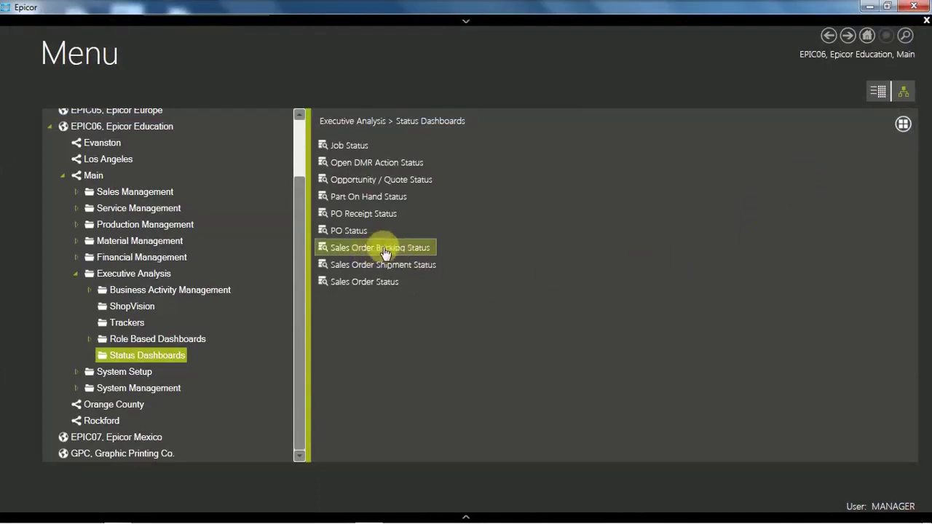
Find part DSS-1800-K in Part On Hand Status and view its Main warehouse stock of 0.00
left_click(364, 202)
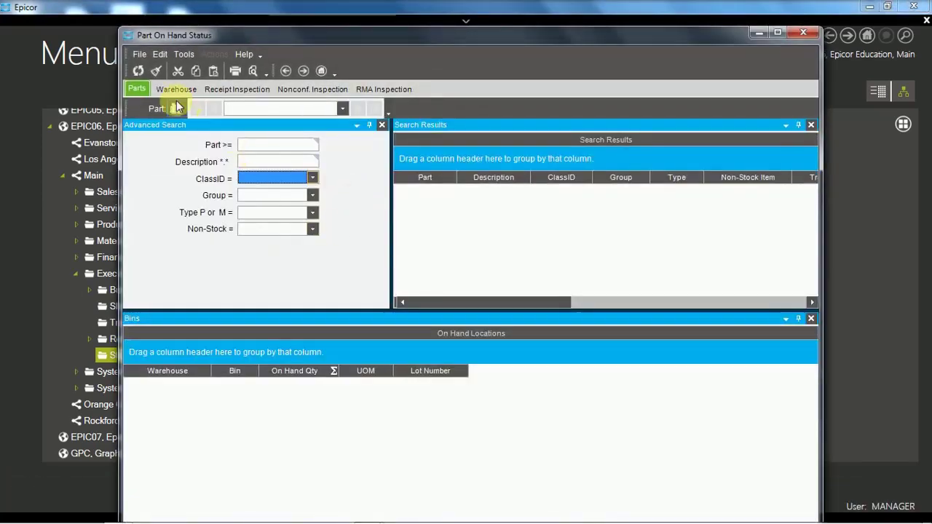
left_click(137, 70)
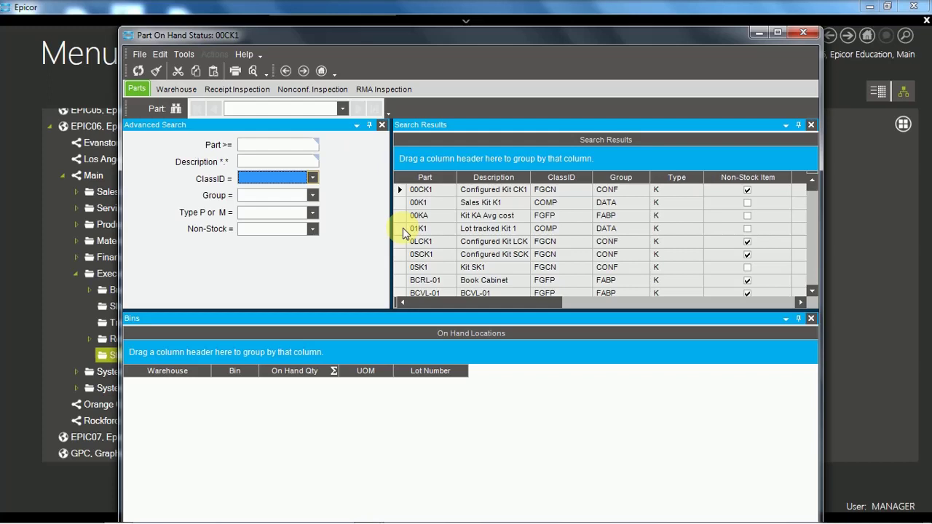
left_click(812, 268)
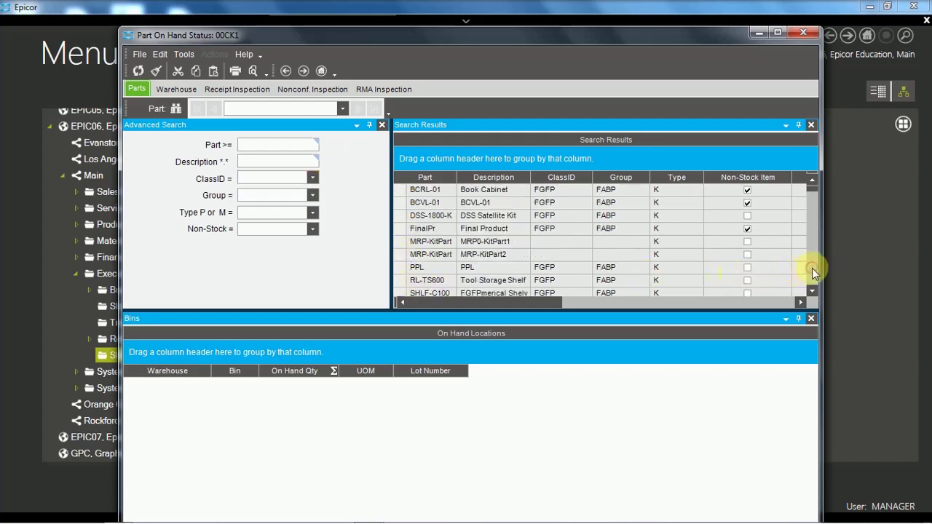
left_click(252, 146)
left_click(406, 215)
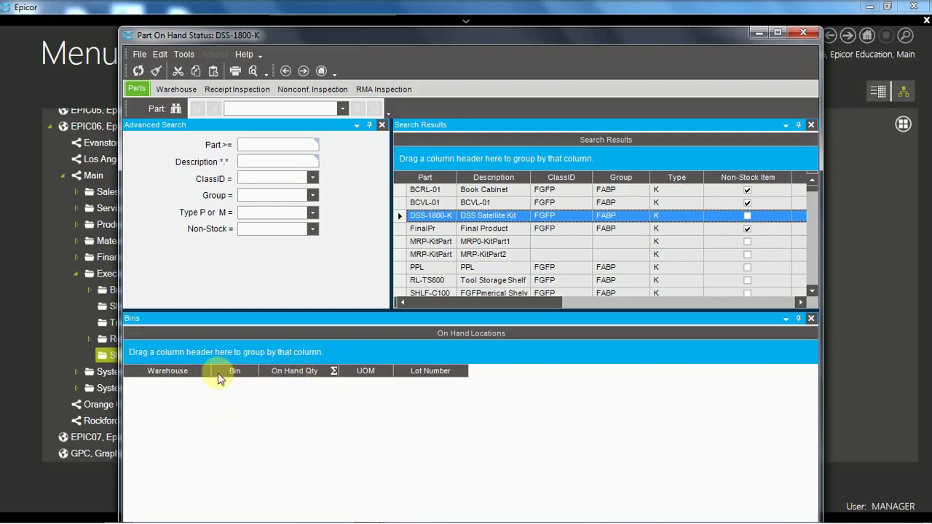
left_click(176, 89)
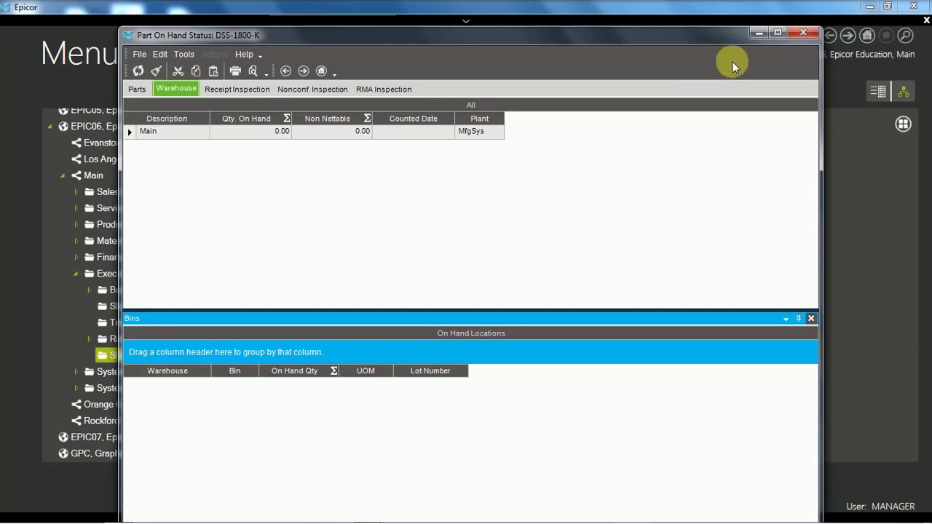
Close Part On Hand Status and launch Site Performance from the ShopVision folder
left_click(804, 35)
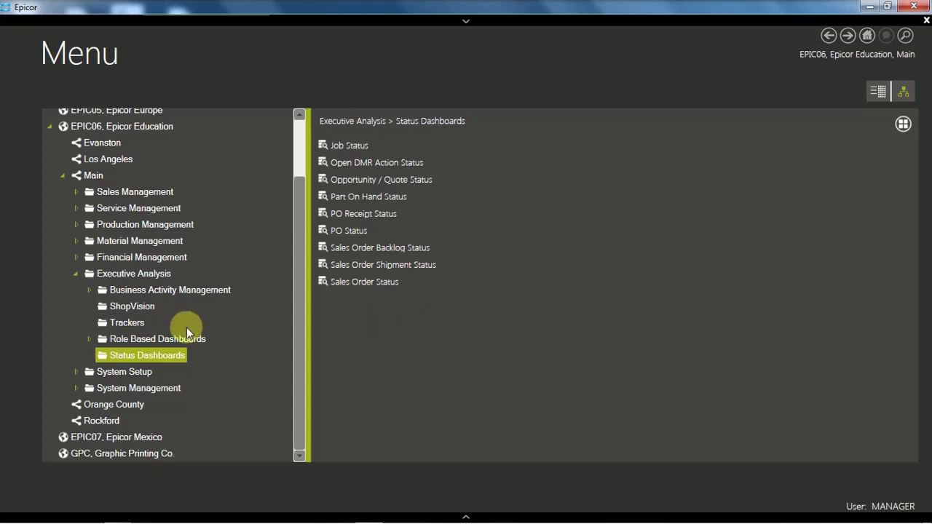
left_click(129, 311)
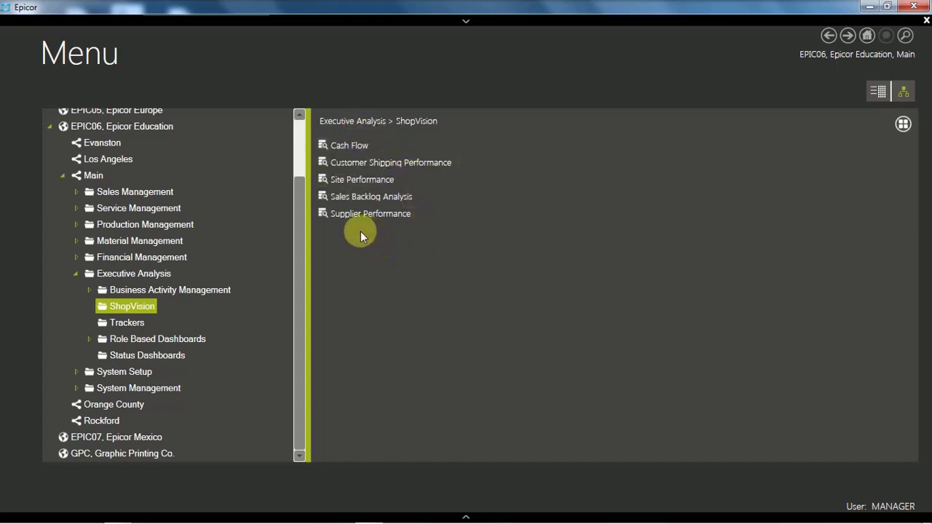
left_click(357, 182)
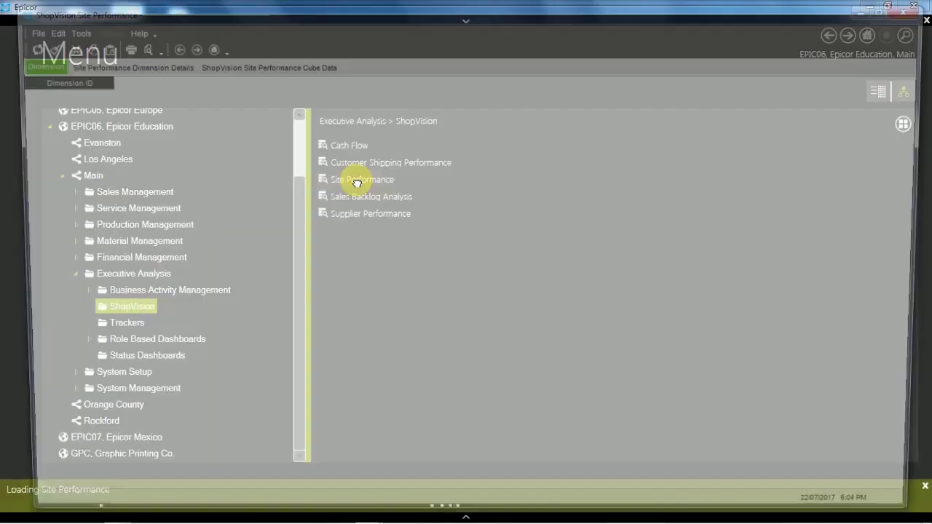